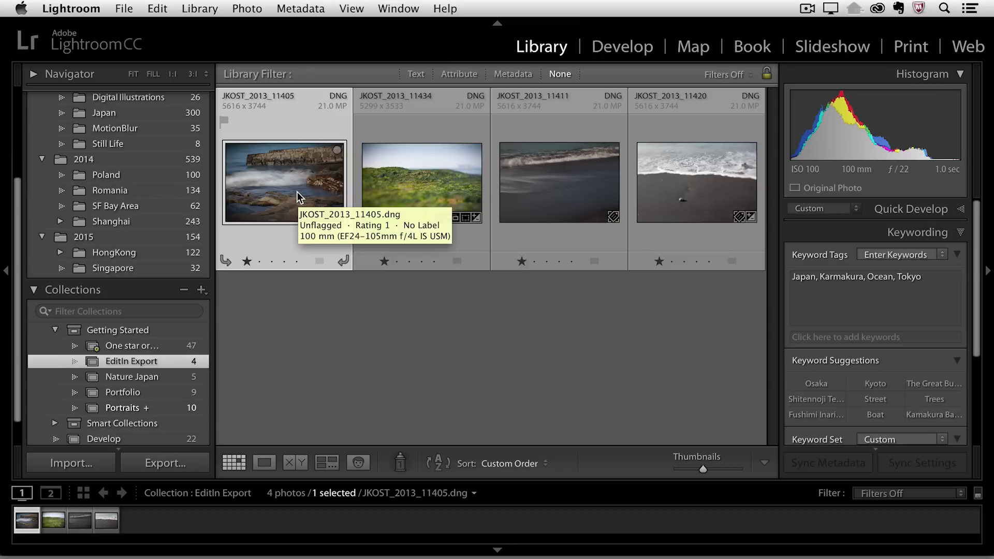
Enlarge the first seascape photo, JKOST_2013_11405.dng, to a single Loupe view
double_click(296, 191)
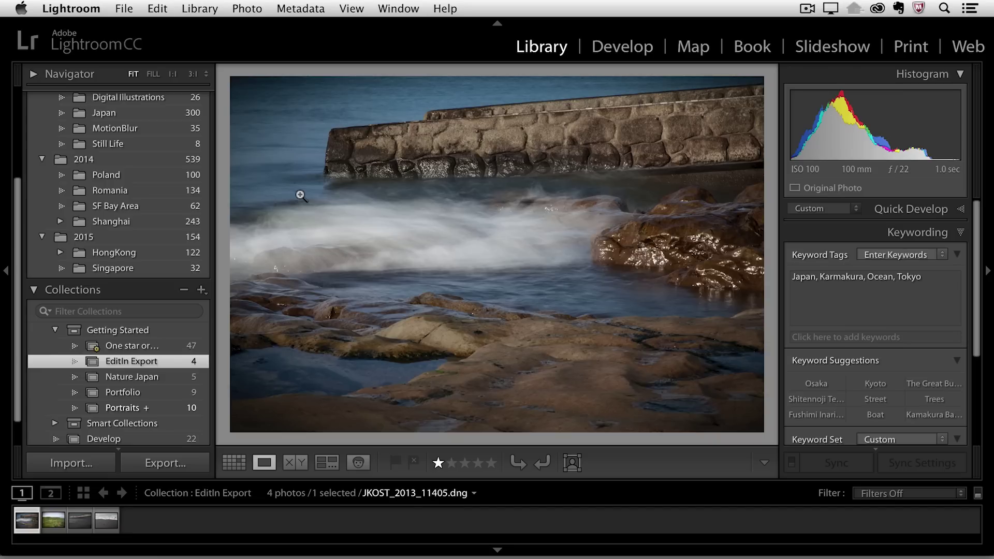
click(77, 9)
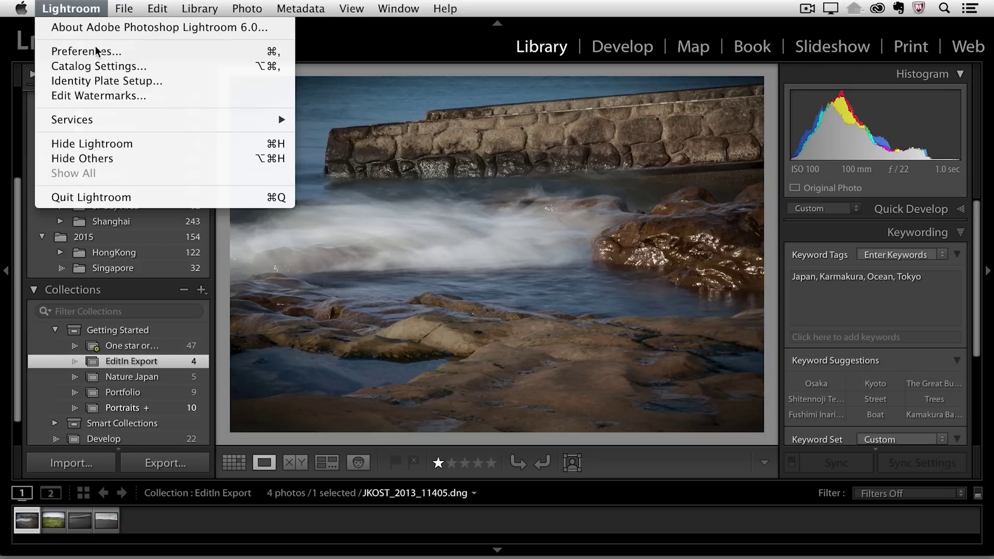
Go to the External Editing preferences and show the Photoshop CC 2014 file format choices
click(138, 51)
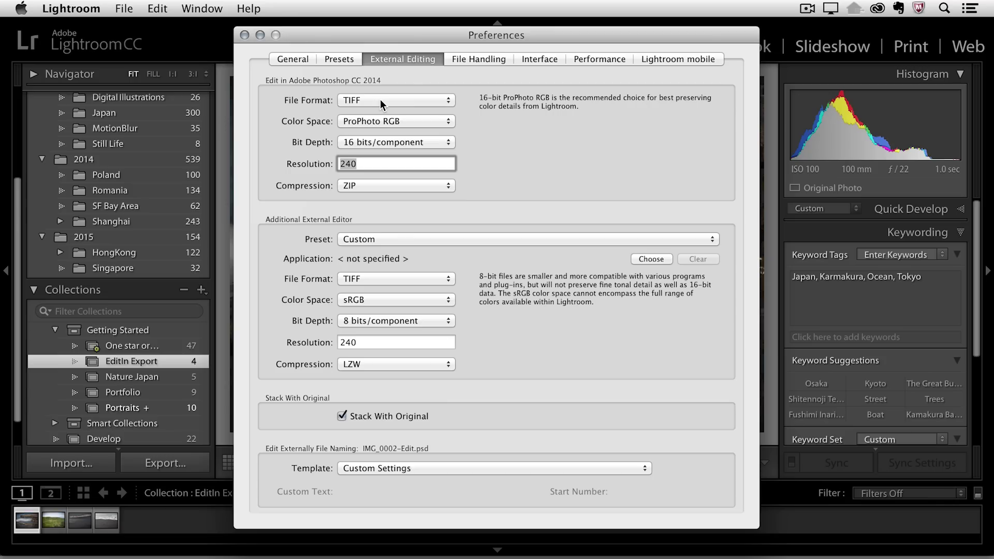
click(380, 98)
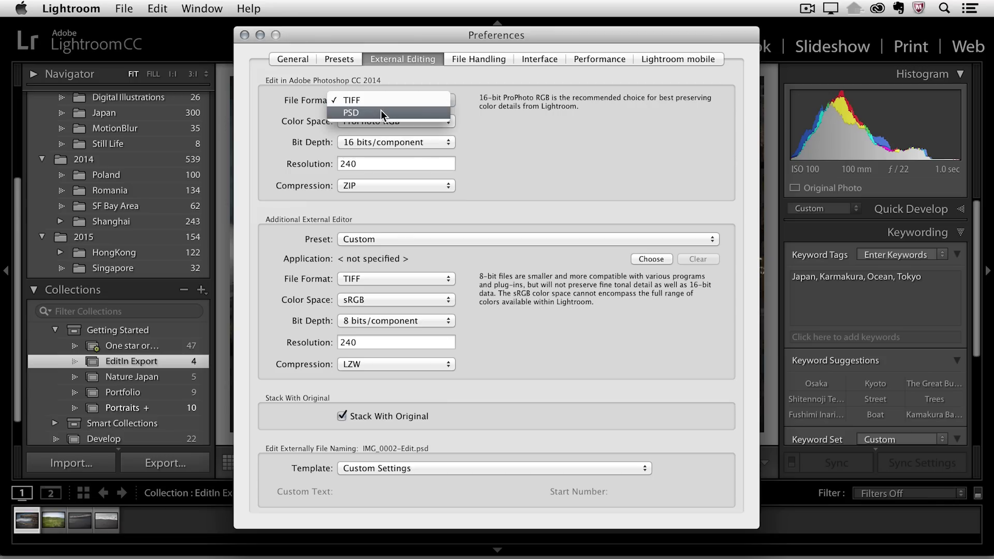
Set Photoshop CC 2014 edits to PSD format with the AdobeRGB (1998) colour space
click(380, 112)
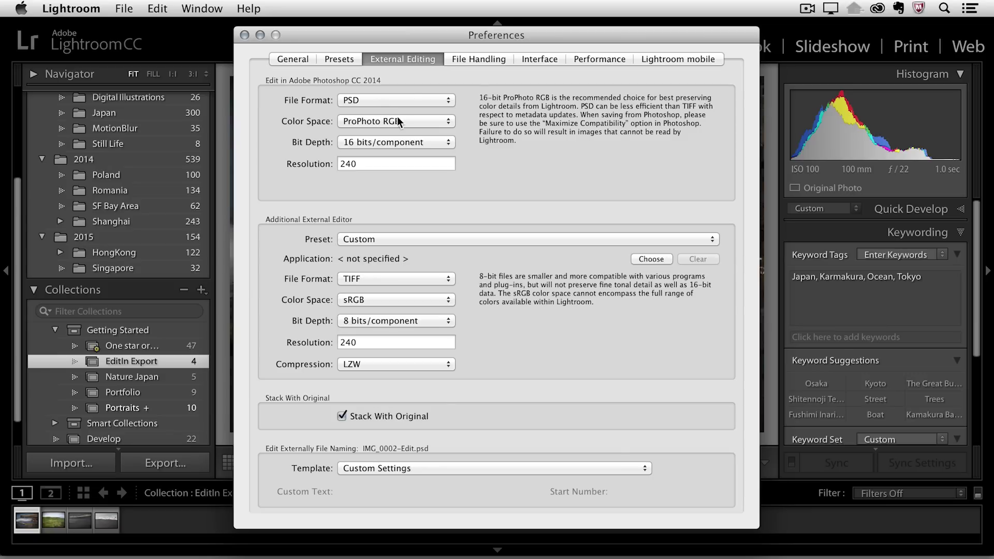
click(420, 123)
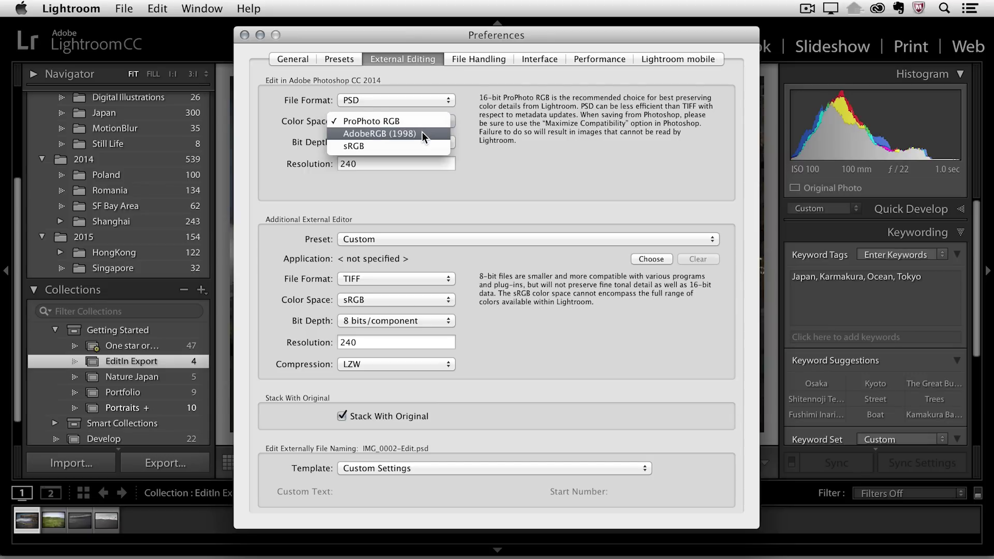
click(421, 132)
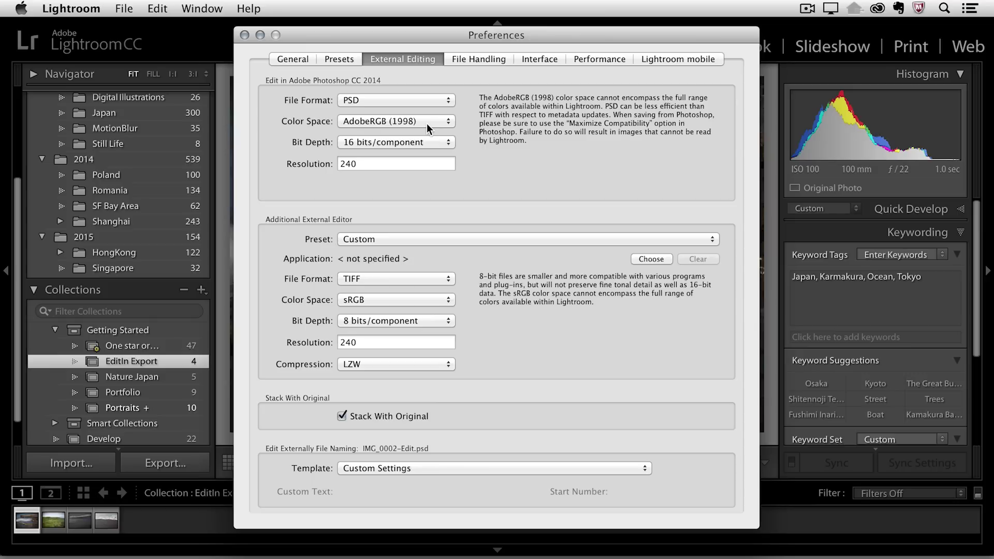
click(426, 122)
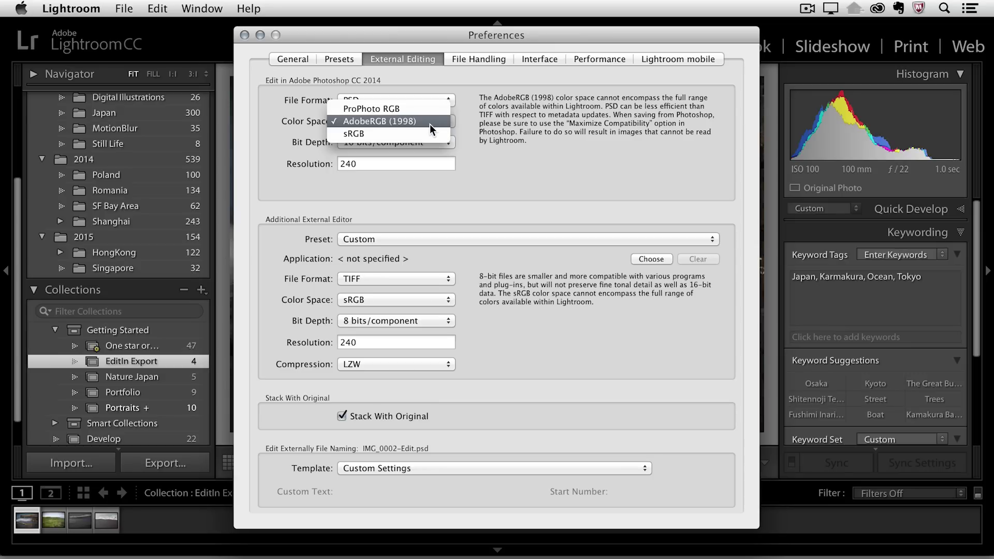
click(429, 124)
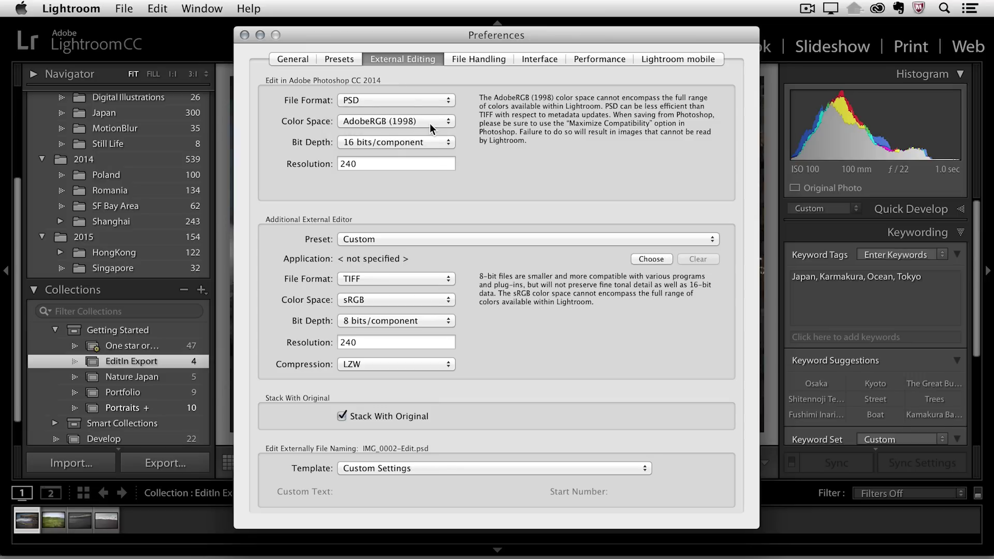
click(432, 142)
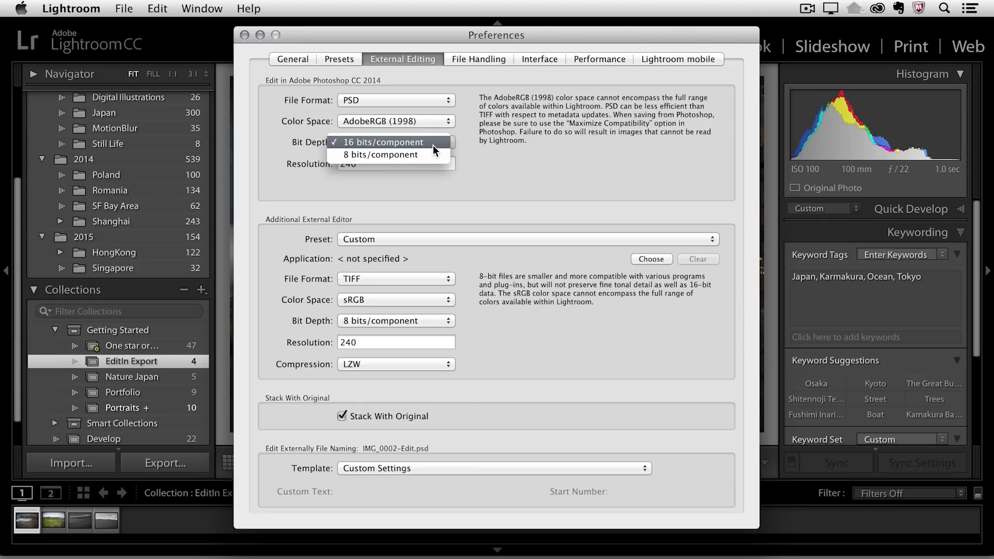
Keep 16 bits/component bit depth and set the Photoshop edit resolution to 300
click(433, 144)
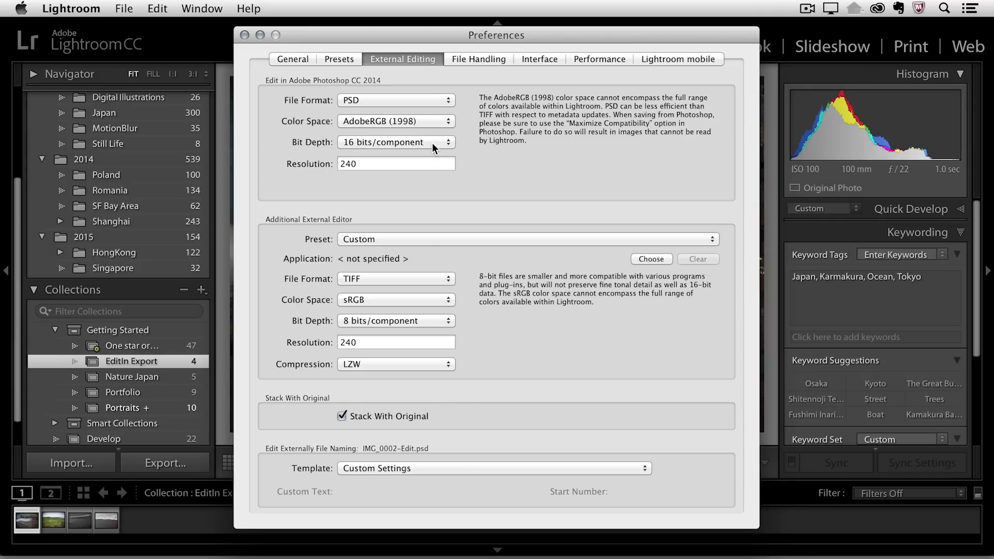
double_click(373, 164)
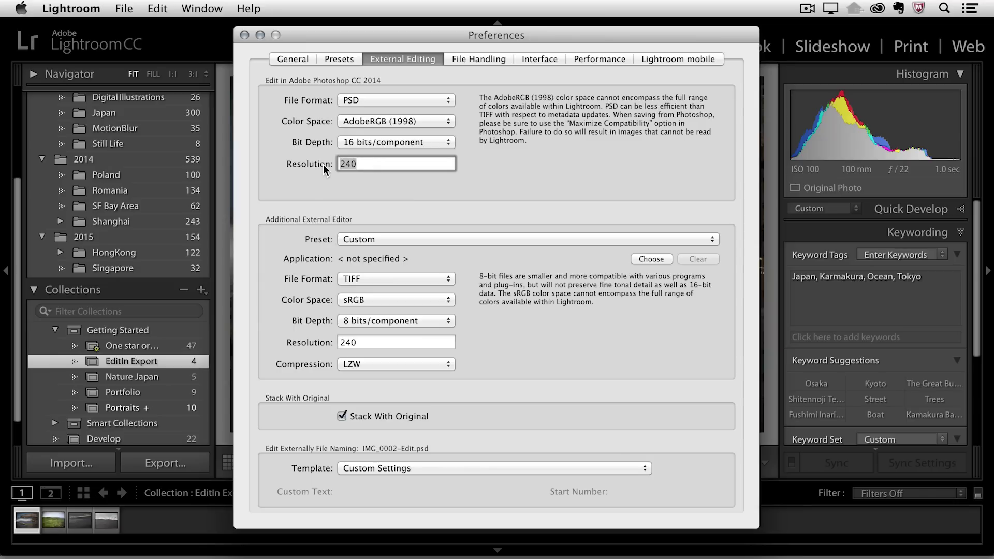
text(300)
Edit the seascape photo in Photoshop CC 2014, choosing Render using Lightroom
click(244, 35)
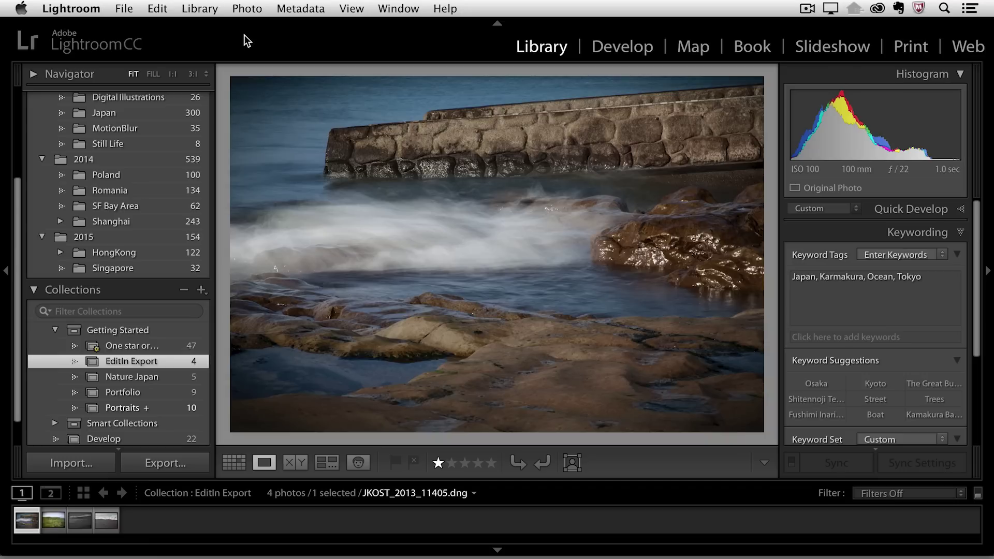
click(246, 9)
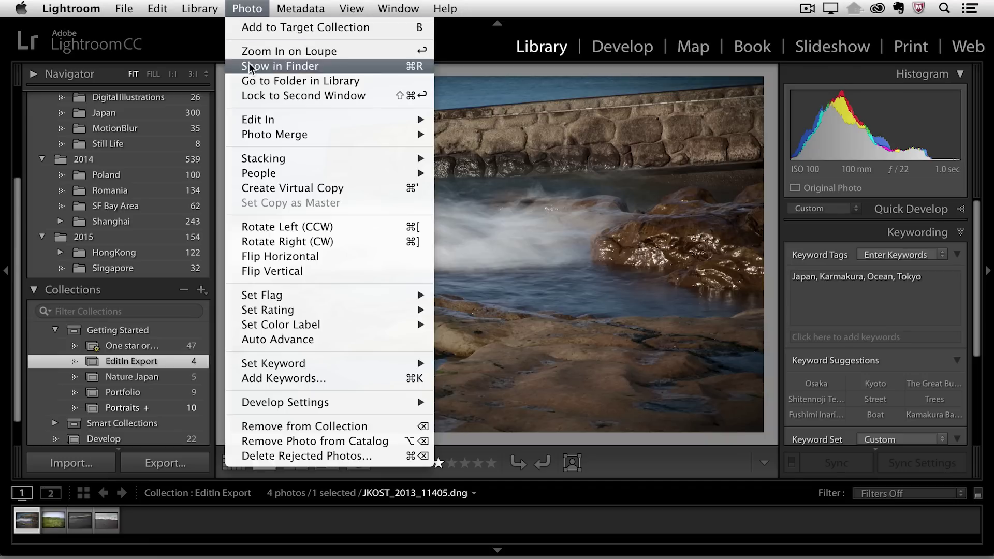
mouse_move(284, 122)
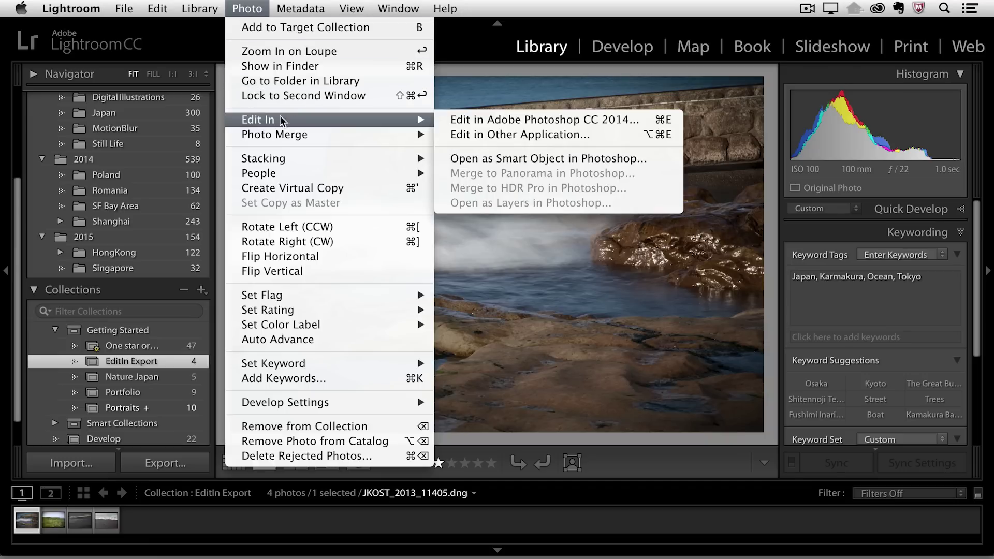
click(645, 124)
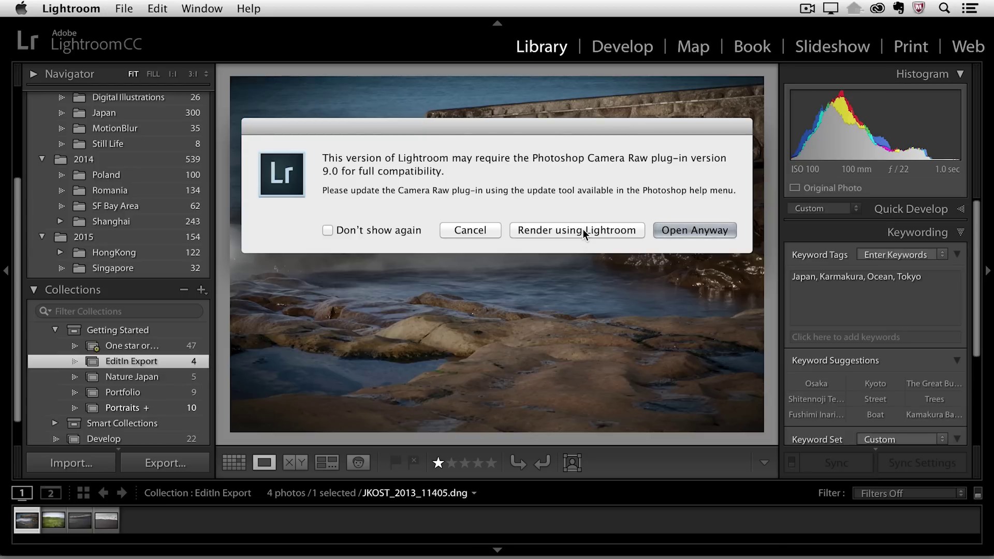
click(582, 231)
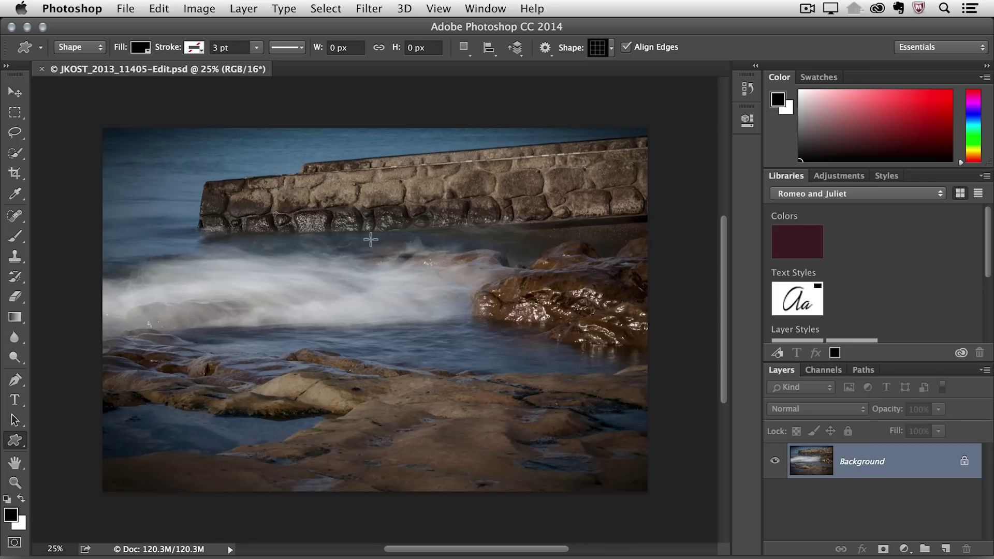
Draw a 3×3 grid custom shape across the whole seascape photo
click(15, 440)
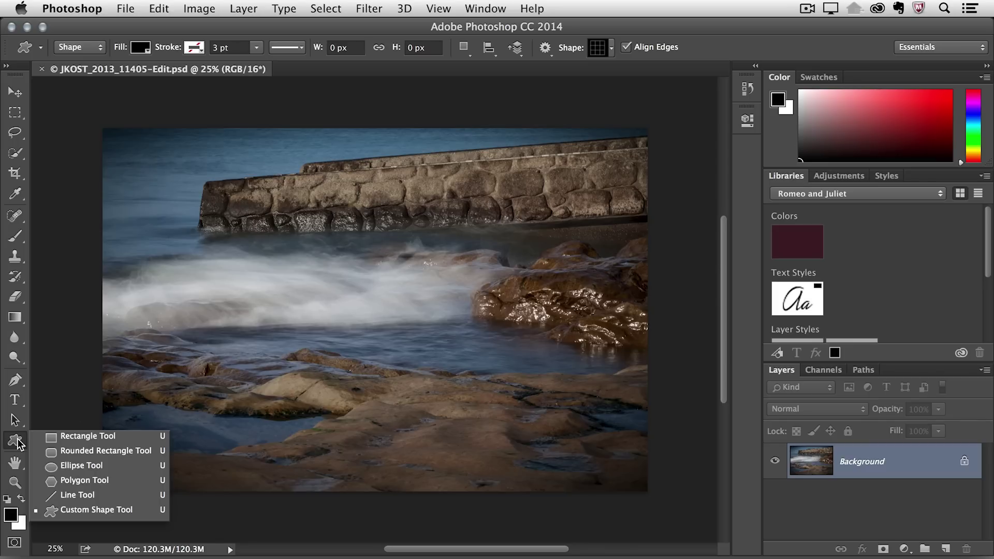
click(92, 511)
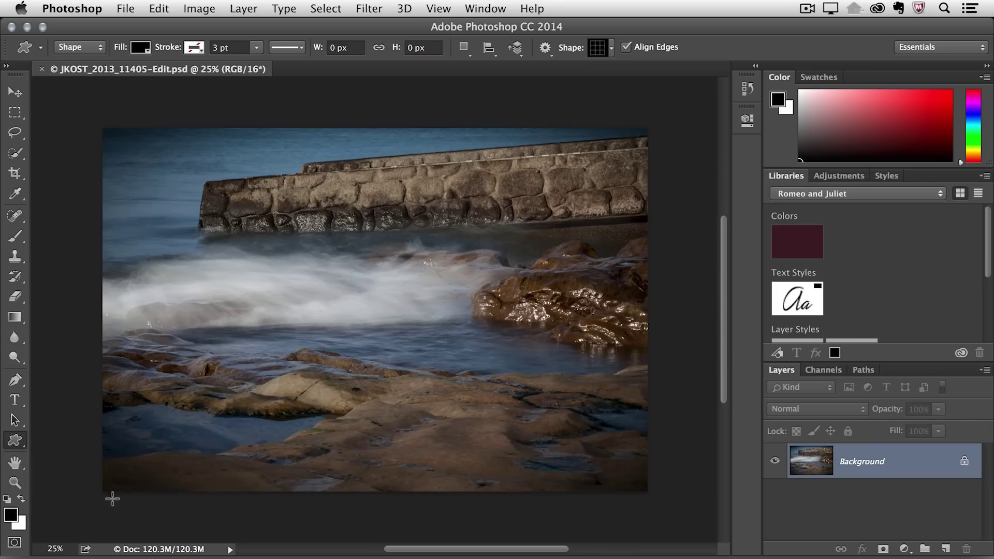
click(610, 48)
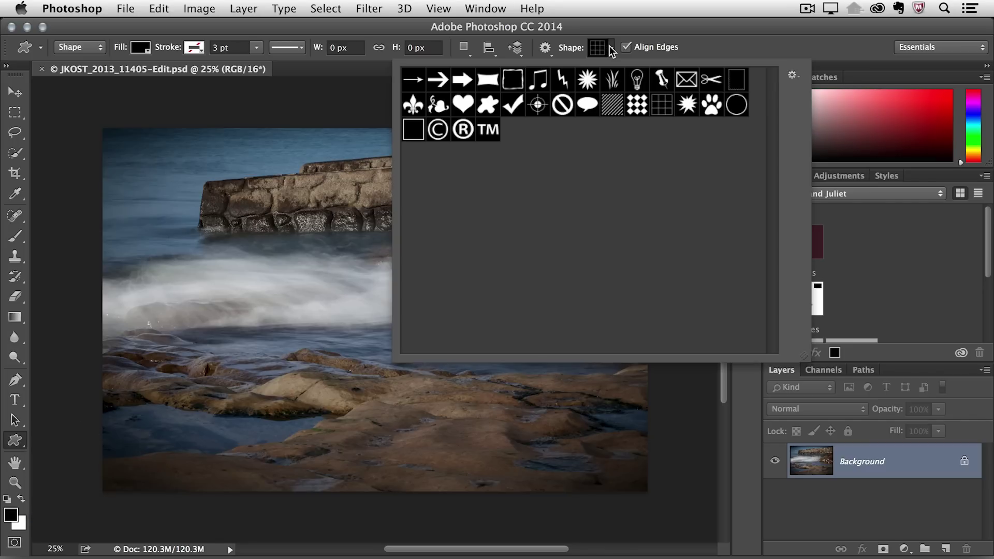
click(657, 105)
drag(100, 128, 642, 488)
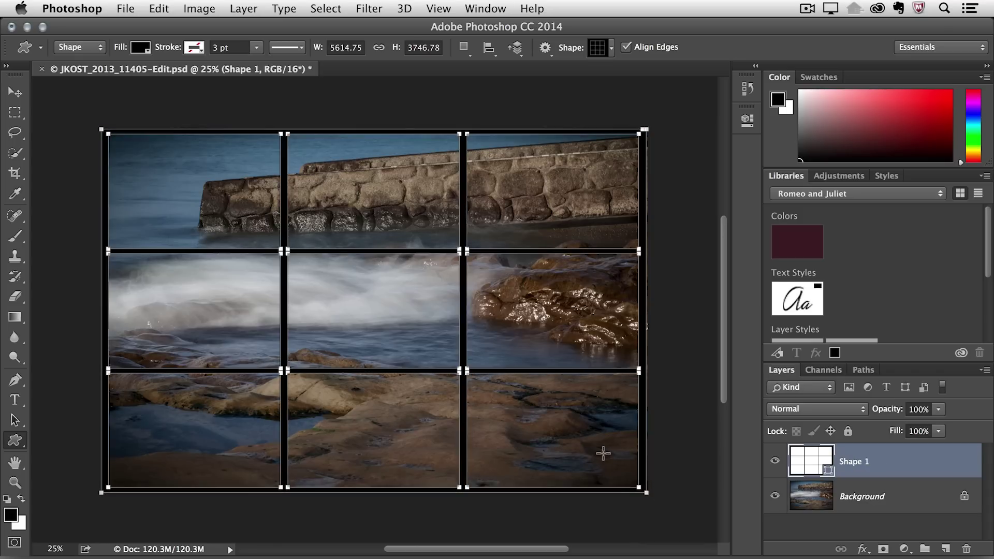
Save JKOST_2013_11405-Edit.psd and close the document
click(126, 10)
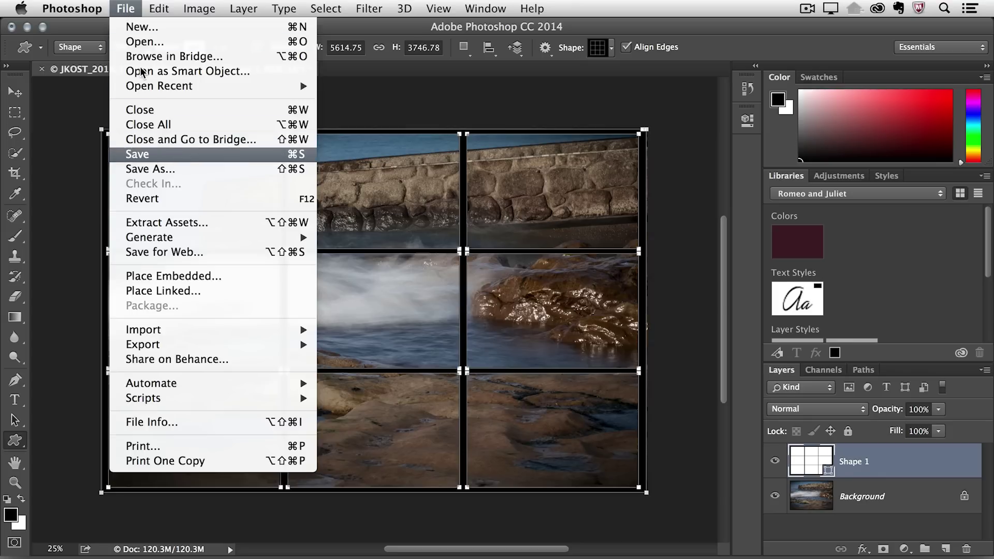
click(147, 155)
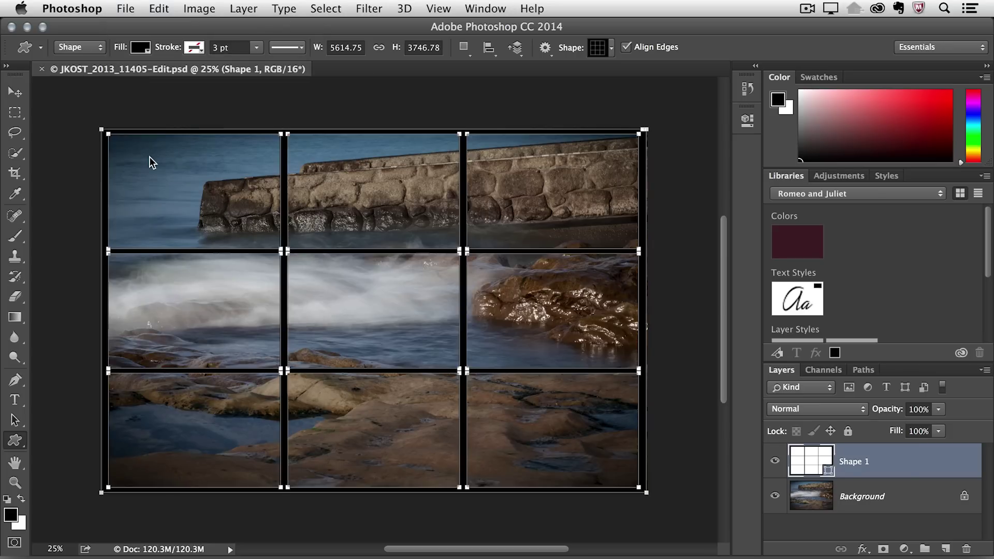
key(ctrl+F2)
key(Right)
key(Right)
key(Down)
key(Down)
key(Down)
key(Down)
key(Down)
key(Down)
key(Down)
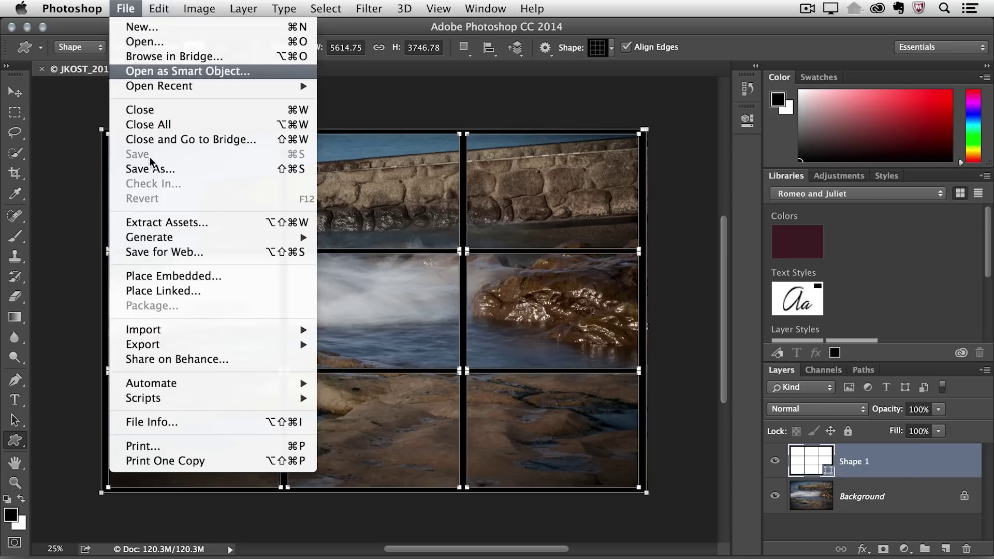
key(Return)
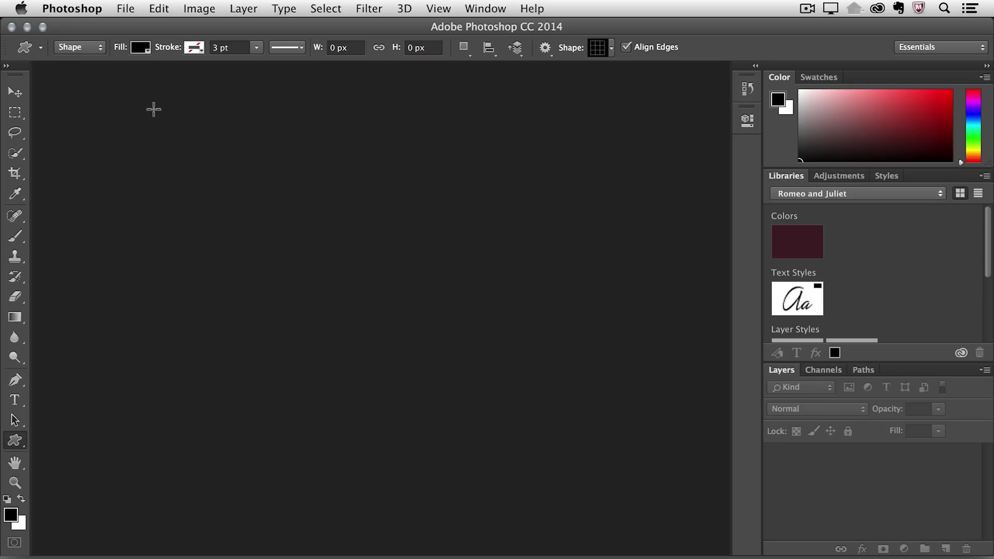
Switch back to Lightroom and view the EditIn Export collection as a grid, nothing selected
key(super+Tab)
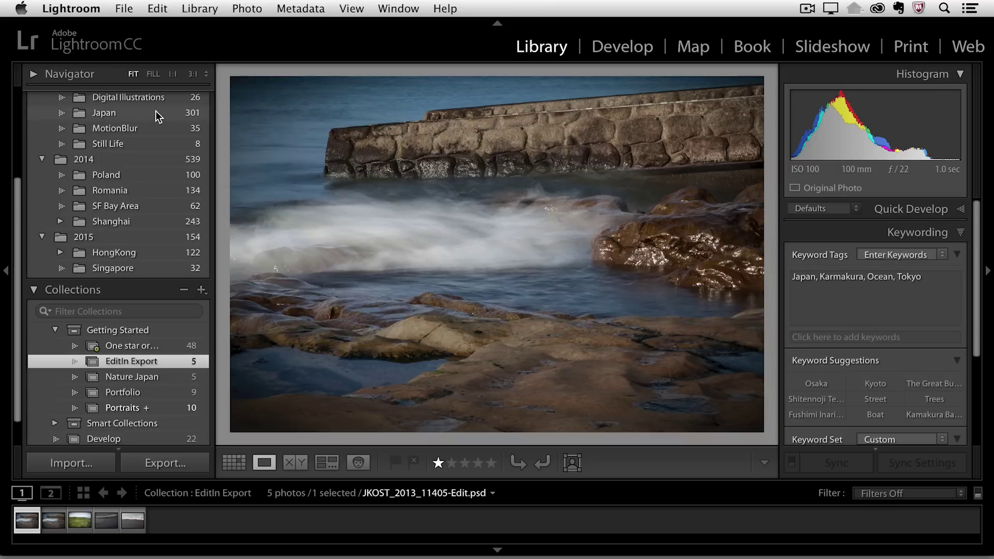
key(alt+super+o)
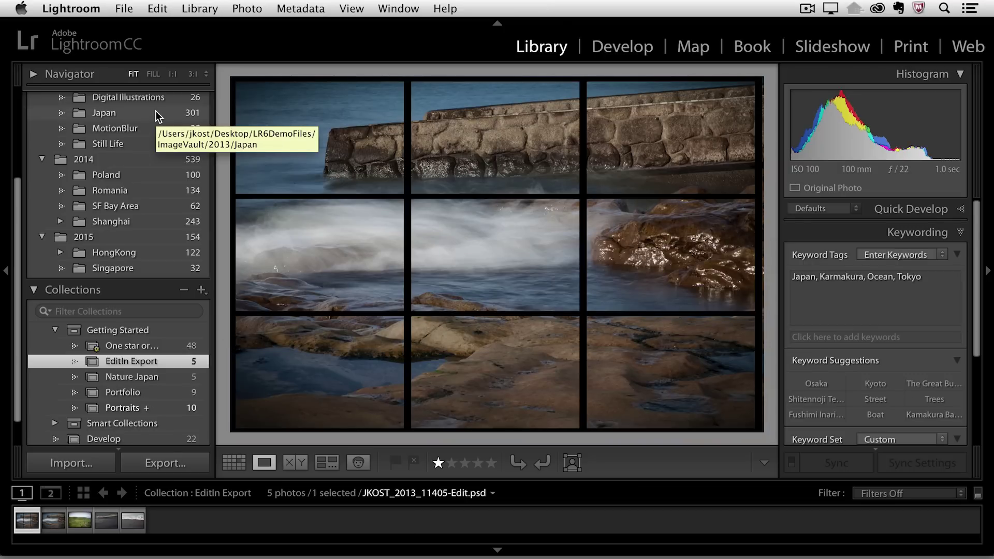
key(g)
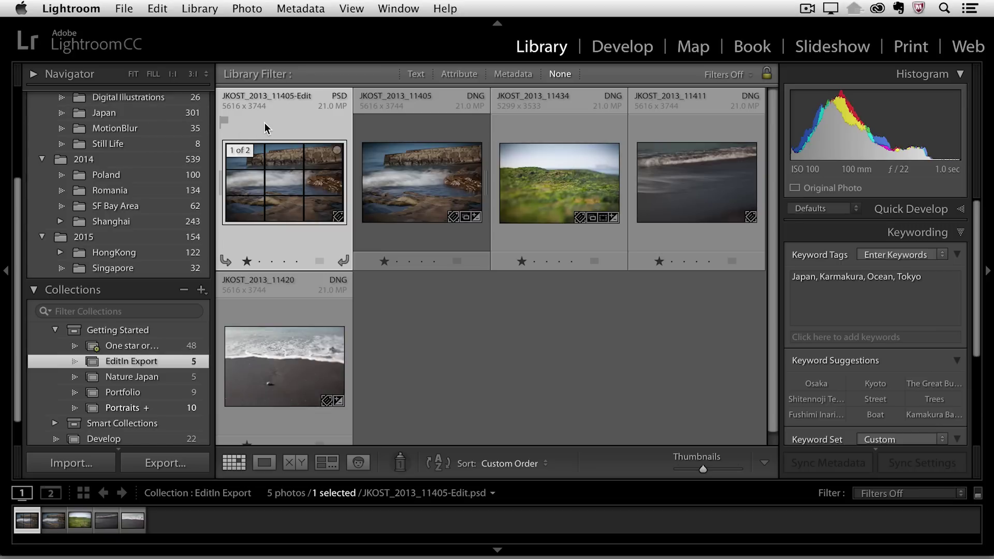
click(385, 123)
click(427, 312)
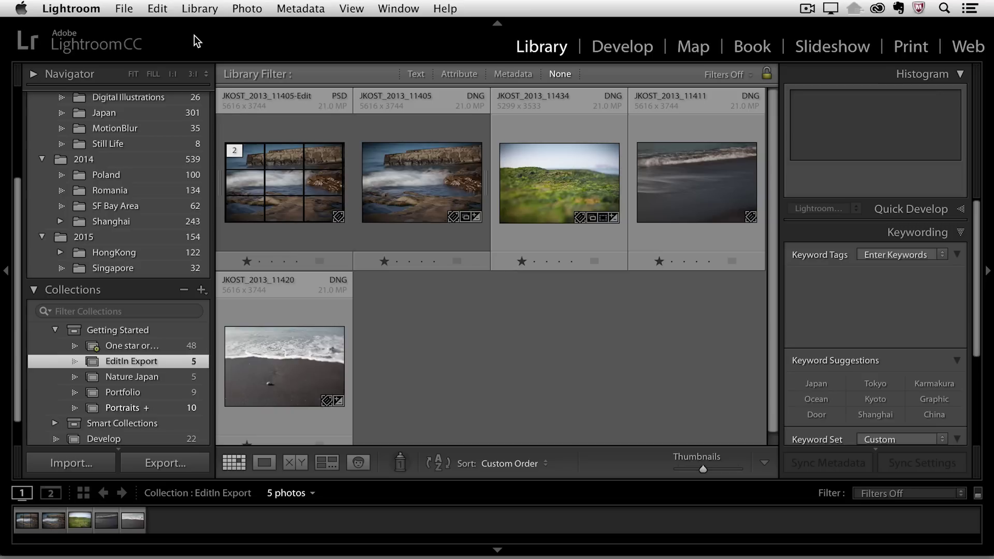
Reopen Lightroom's External Editing preferences and bring up the Filename Template Editor
click(93, 7)
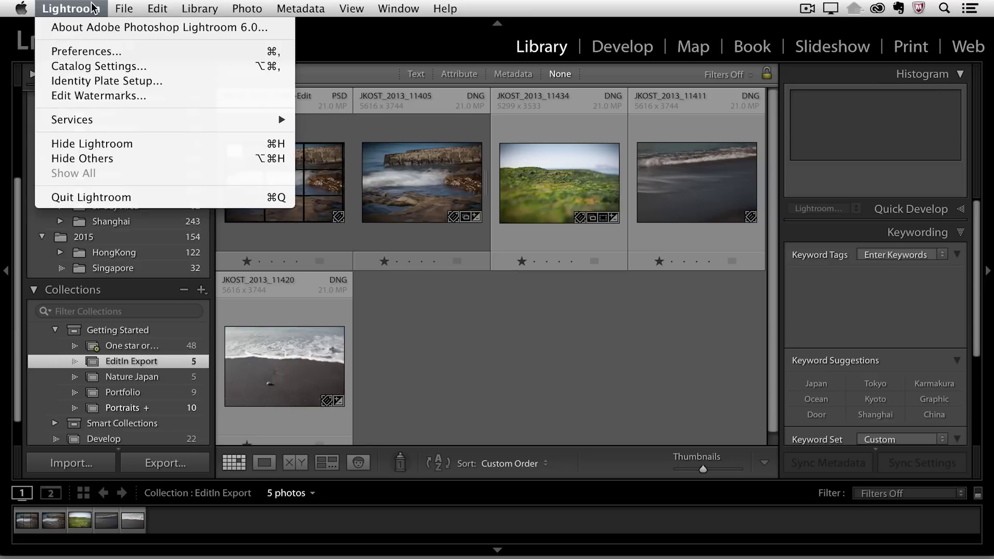
click(96, 57)
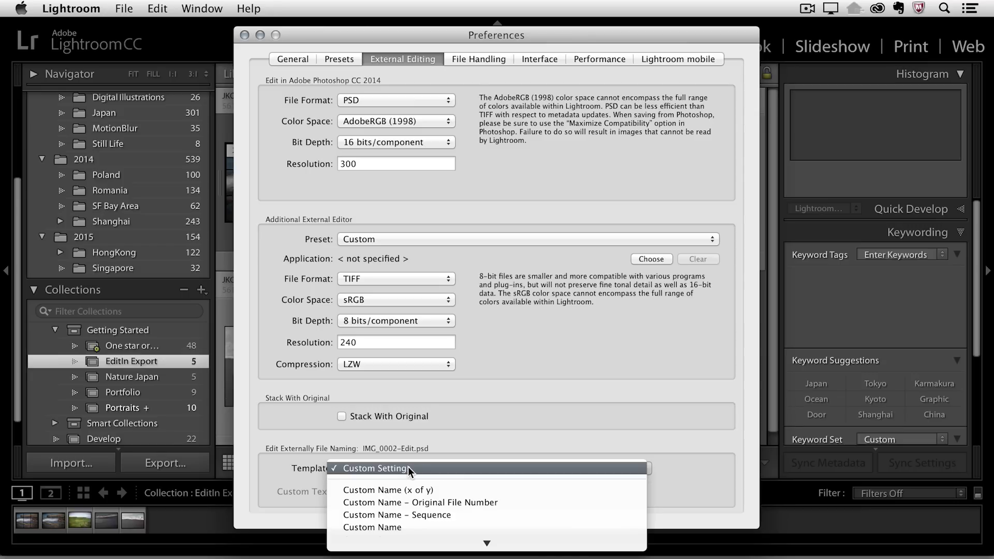
mouse_move(413, 546)
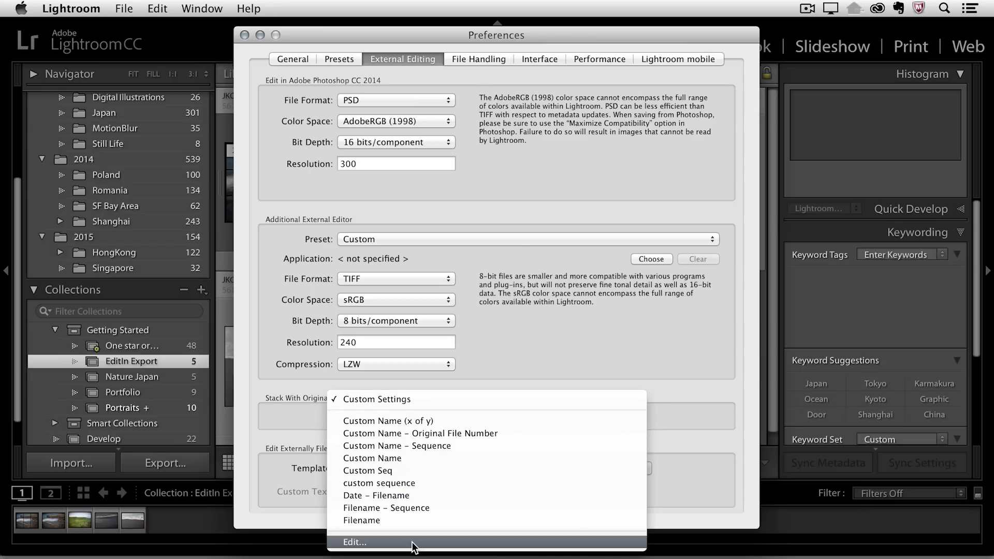
click(414, 542)
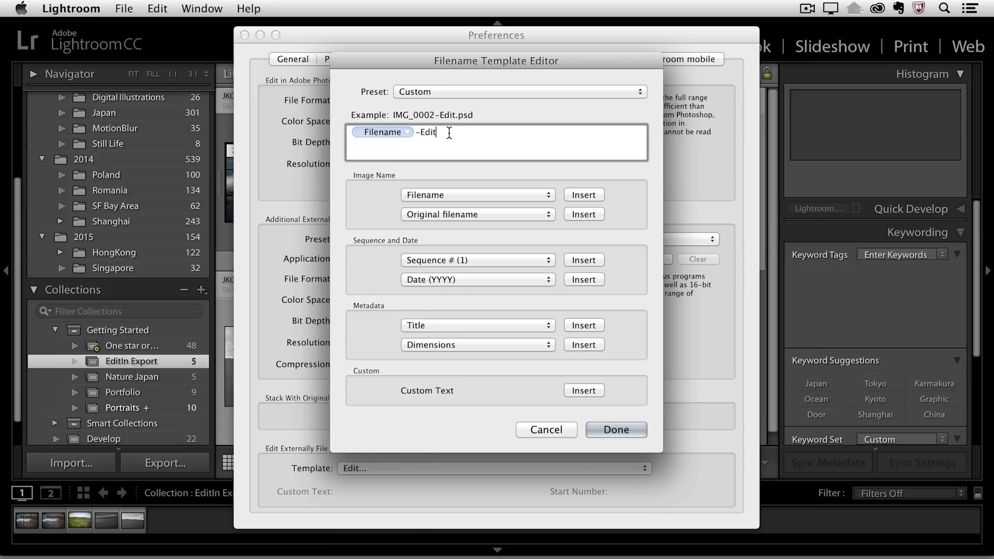
Replace the -Edit suffix with _ME and save it as new preset 'jkost FNC _ME'
key(BackSpace)
key(BackSpace)
key(BackSpace)
key(BackSpace)
key(BackSpace)
text(_)
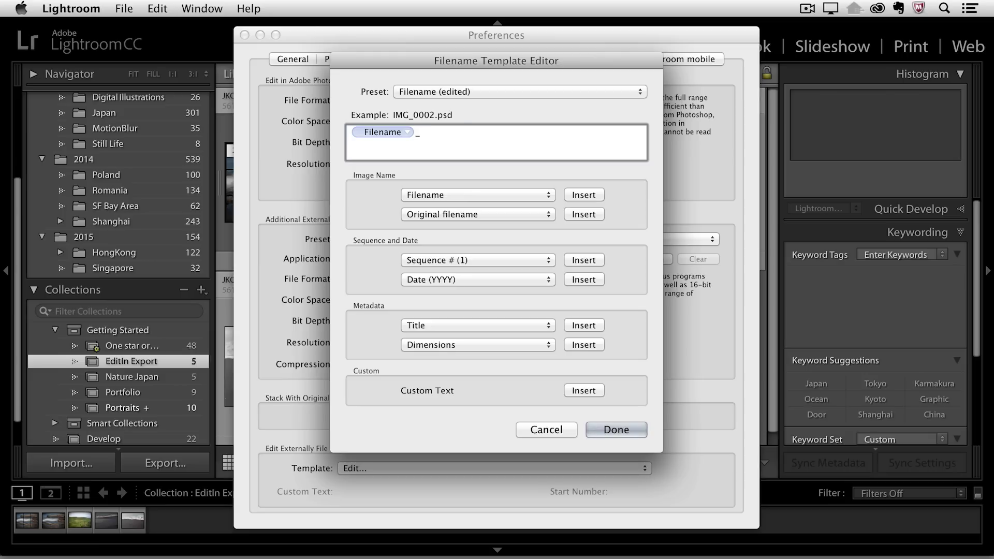
text(ME)
click(456, 91)
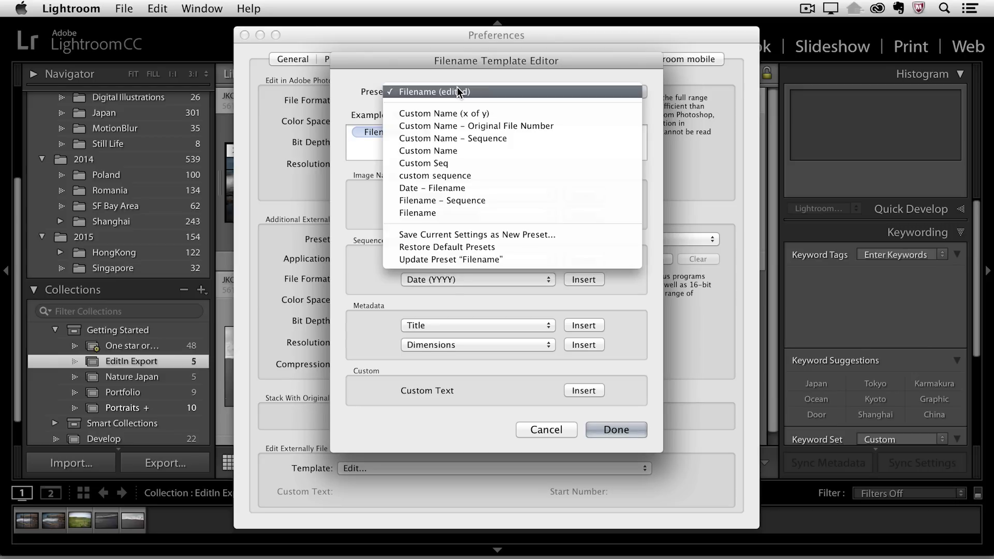
click(466, 234)
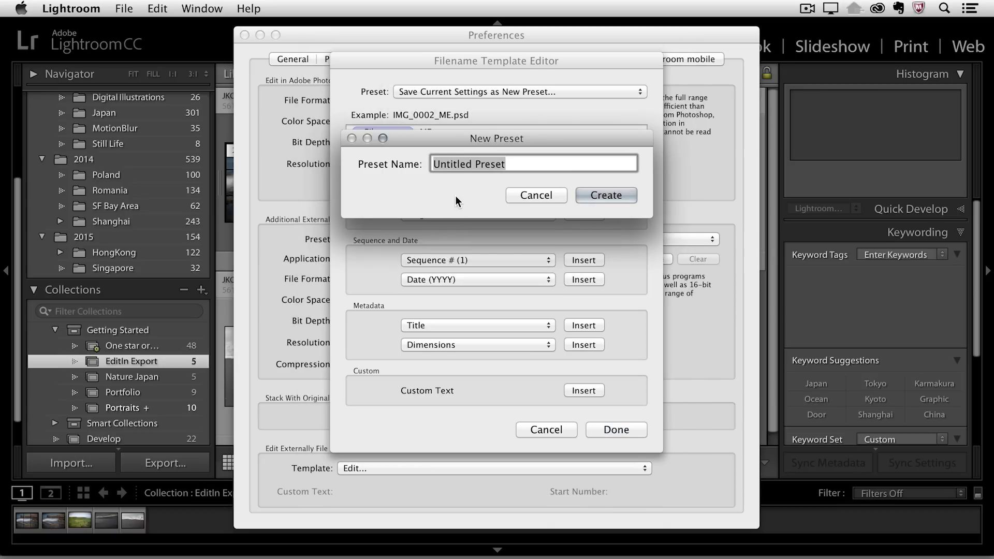
text(jkost )
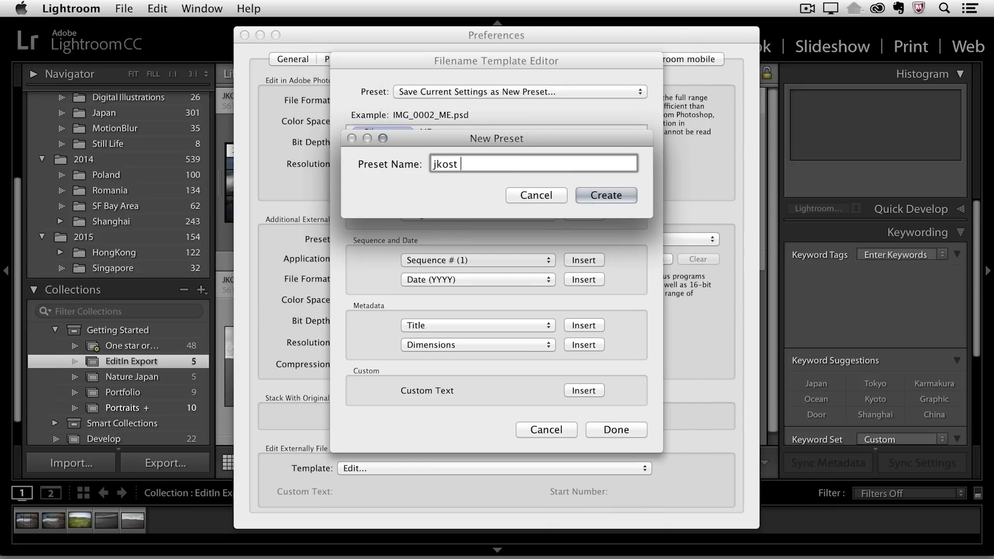
text(FNC _ME)
click(600, 197)
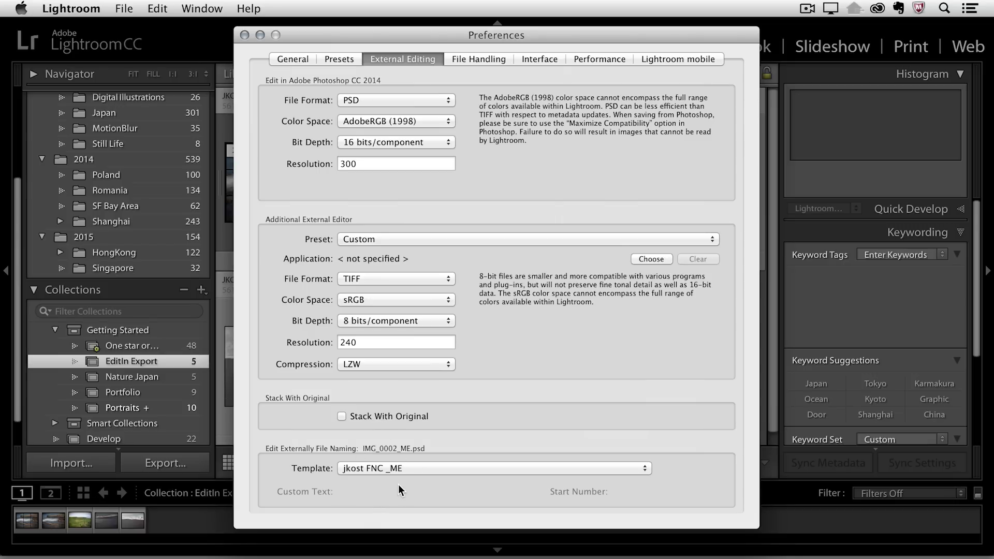
Close the preferences and unstack the gridded PSD from its original DNG, then deselect
click(244, 34)
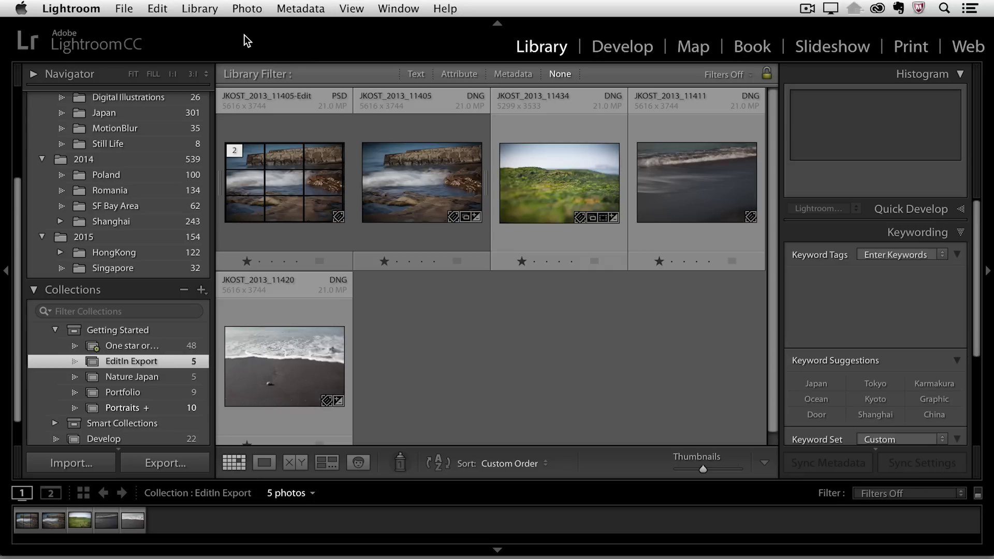
click(290, 120)
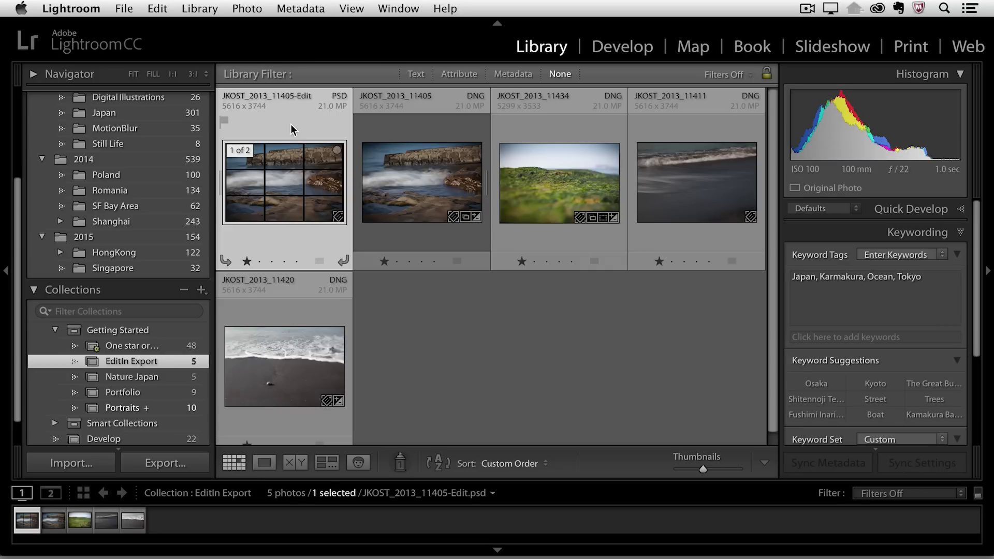
shift+click(391, 132)
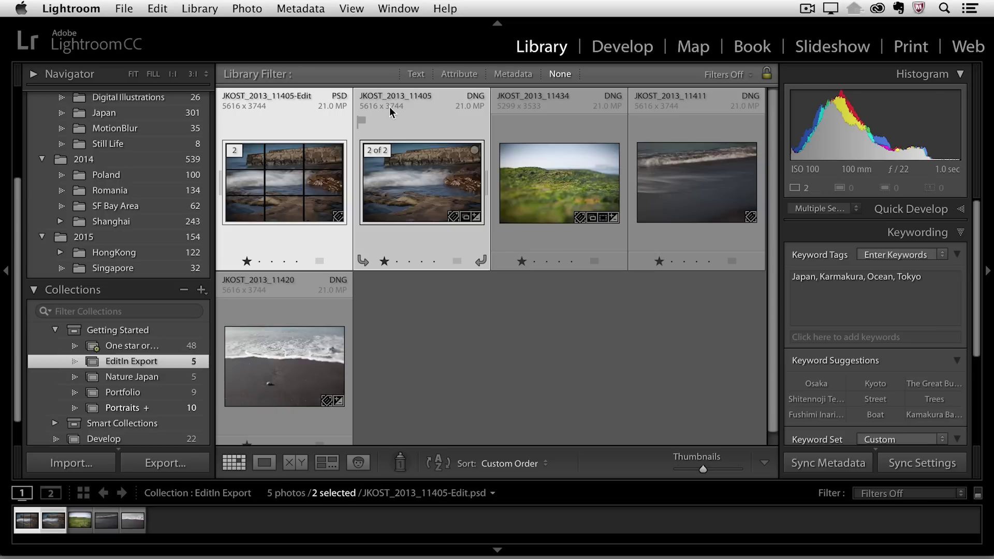
click(250, 9)
mouse_move(289, 158)
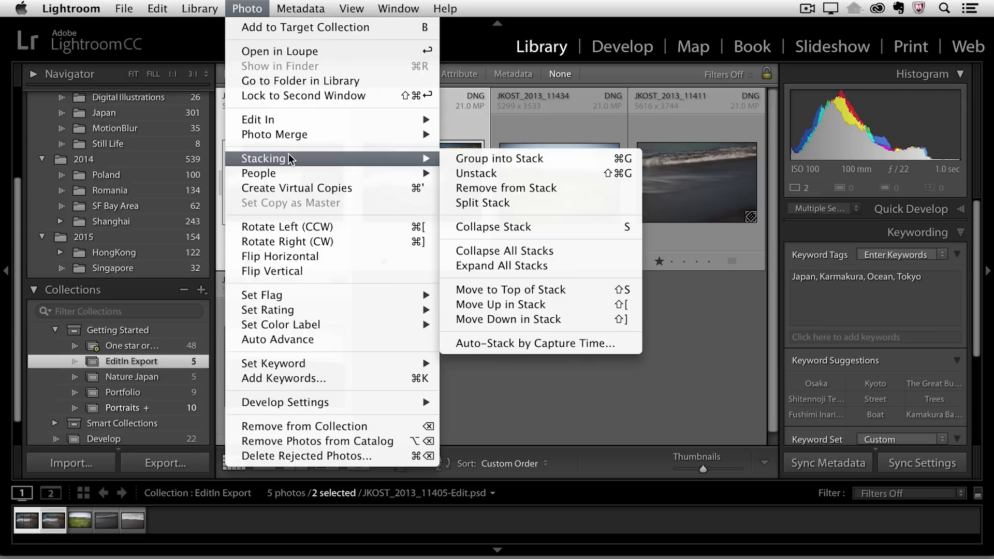
click(478, 174)
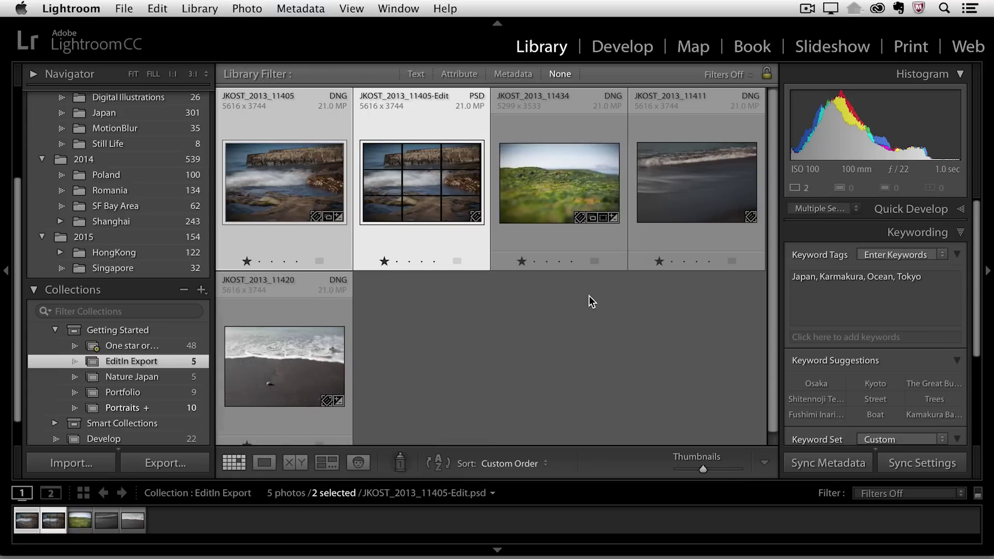
click(538, 317)
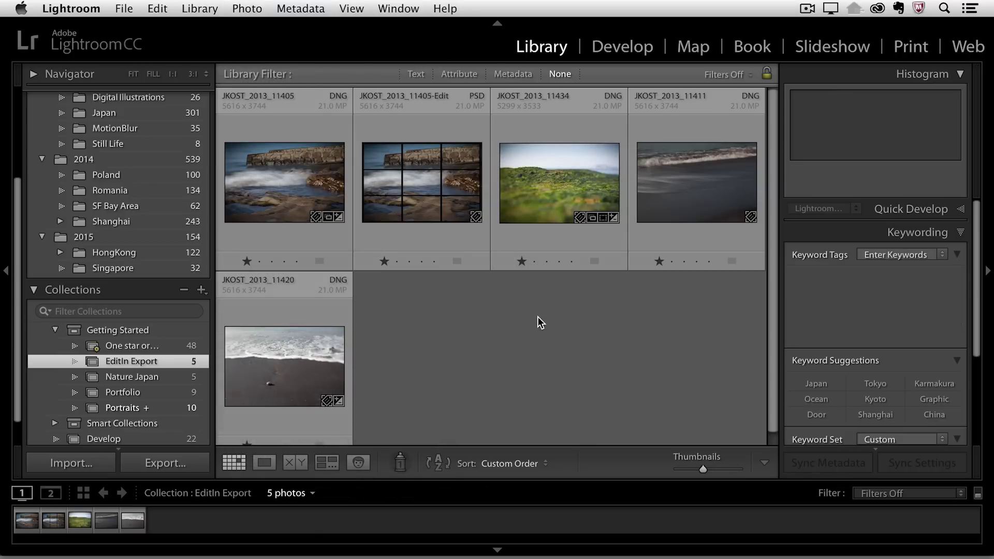